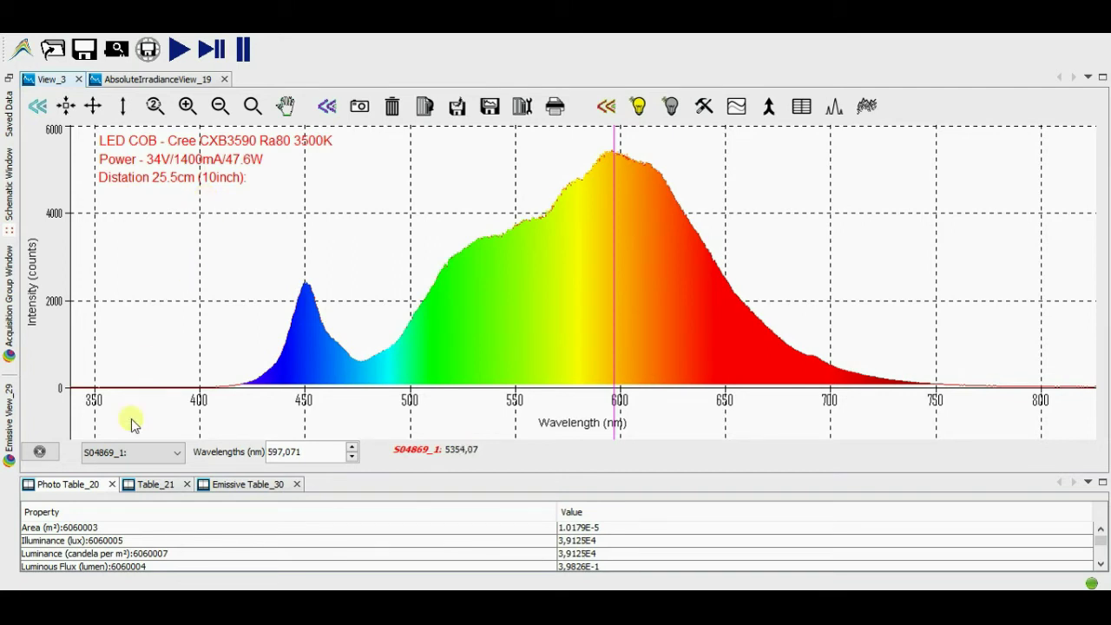
Read the Photo Table illuminance, then add a red 'Lux - 39 000 Lx.' note on the spectrum.
click(113, 536)
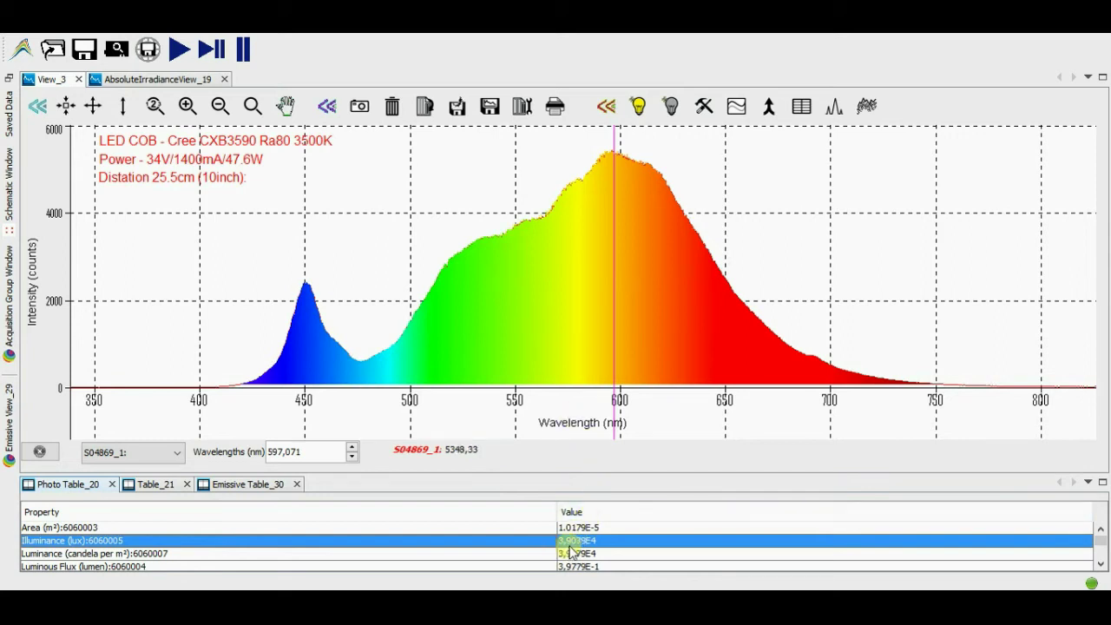
right_click(201, 286)
click(206, 314)
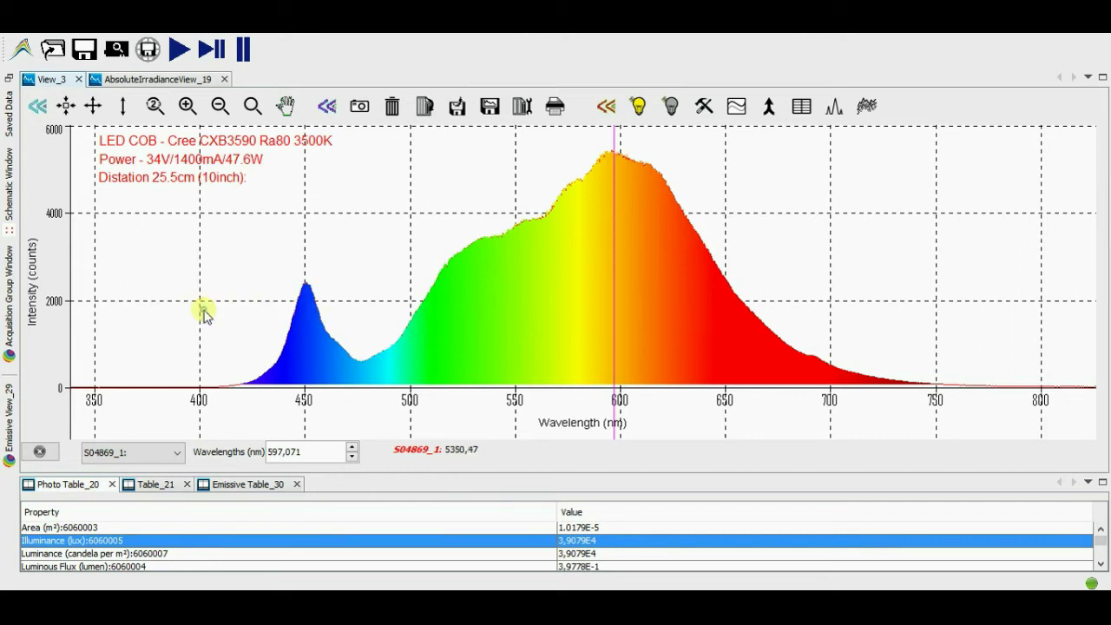
text(Lux )
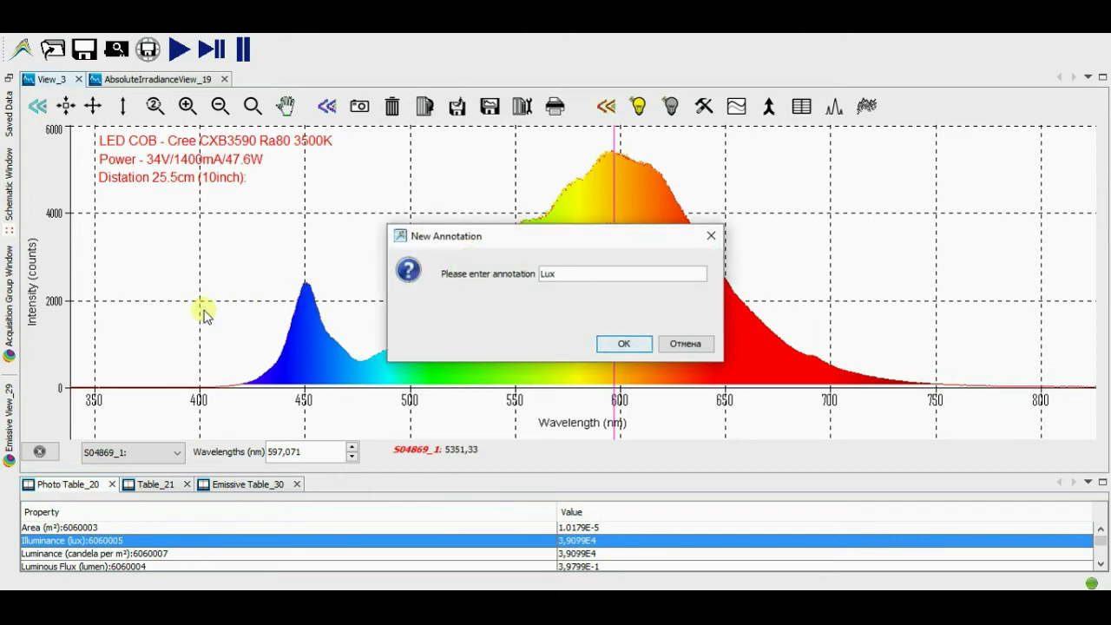
text(- 39 000 Lx.)
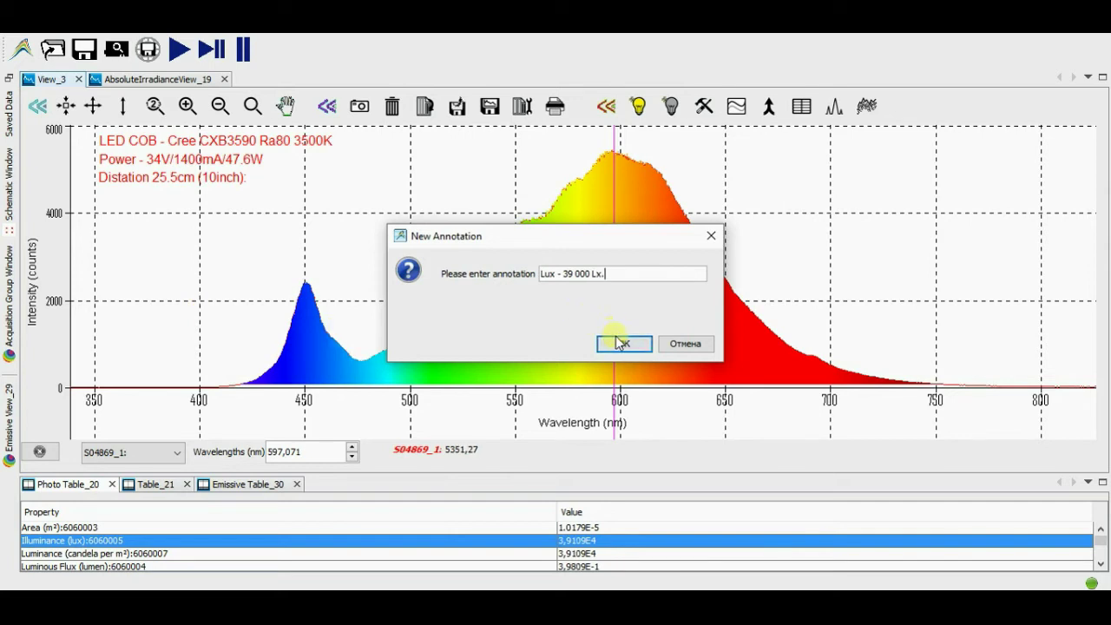
click(624, 344)
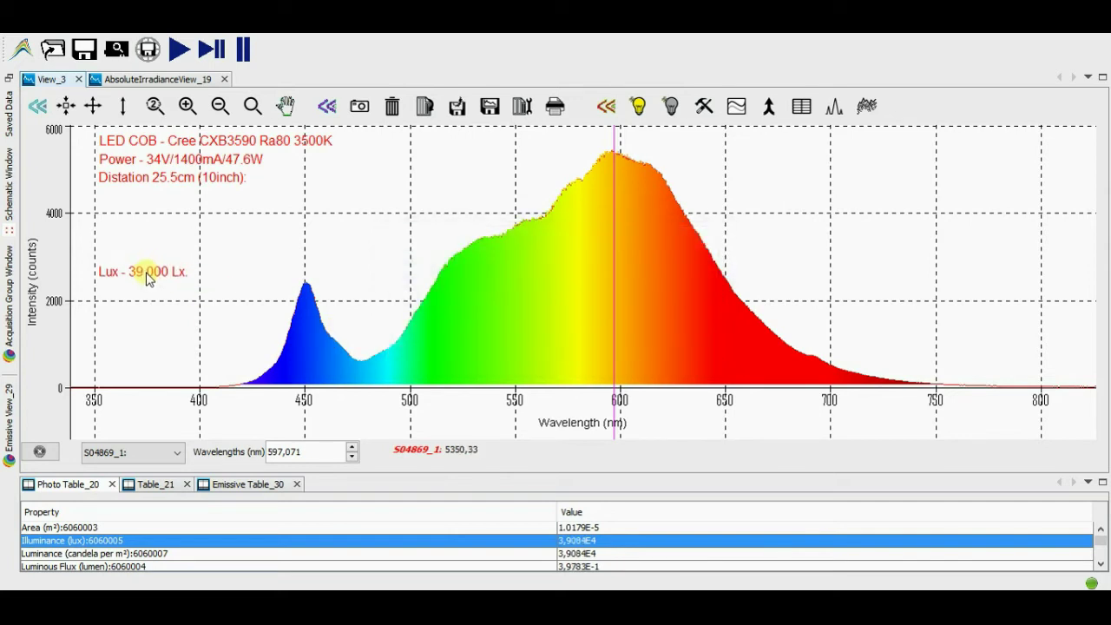
drag(152, 273, 151, 279)
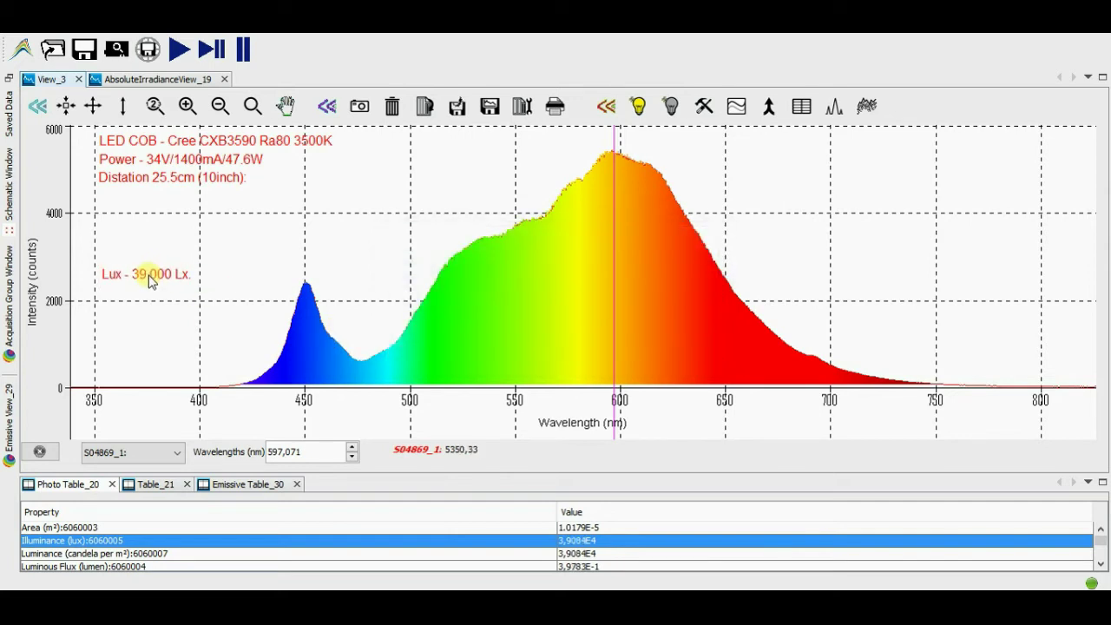
Show the Table_21 irradiance values and select the µW/cm² reading.
click(152, 484)
scroll(164, 521, down, 5)
click(127, 551)
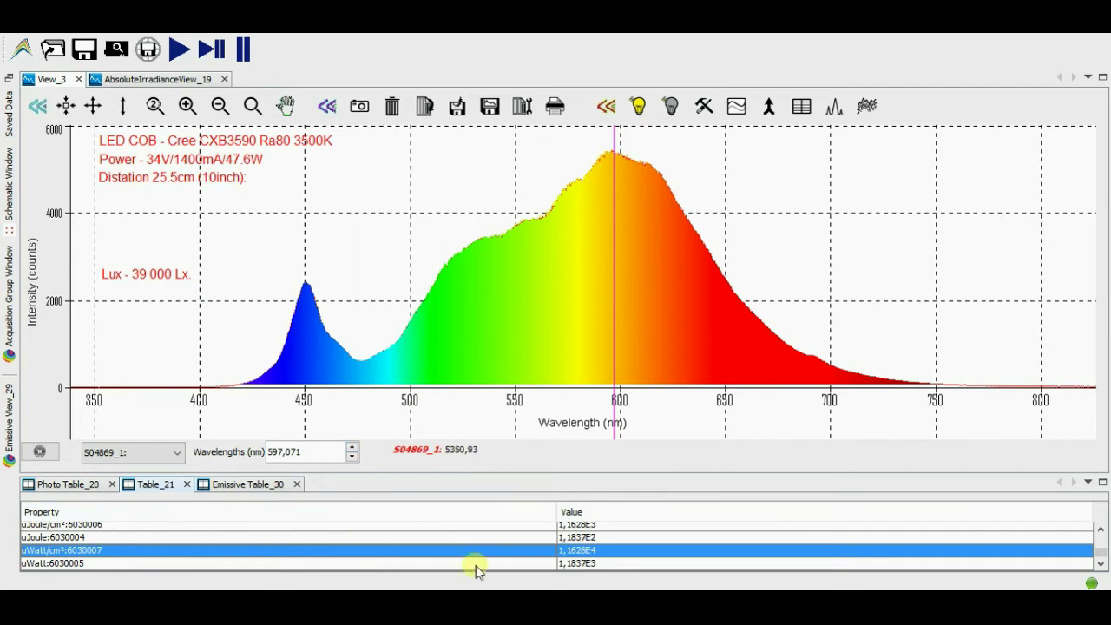
Add an 'E - 116 W/m2;' irradiance note just above the lux note.
right_click(123, 233)
click(140, 262)
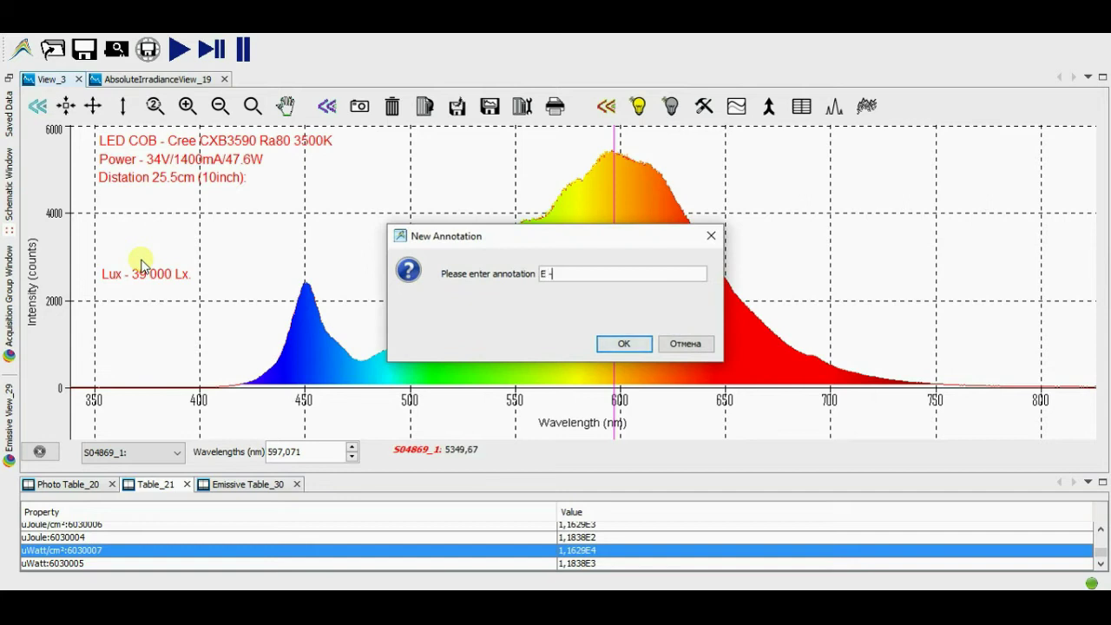
text(116 W/)
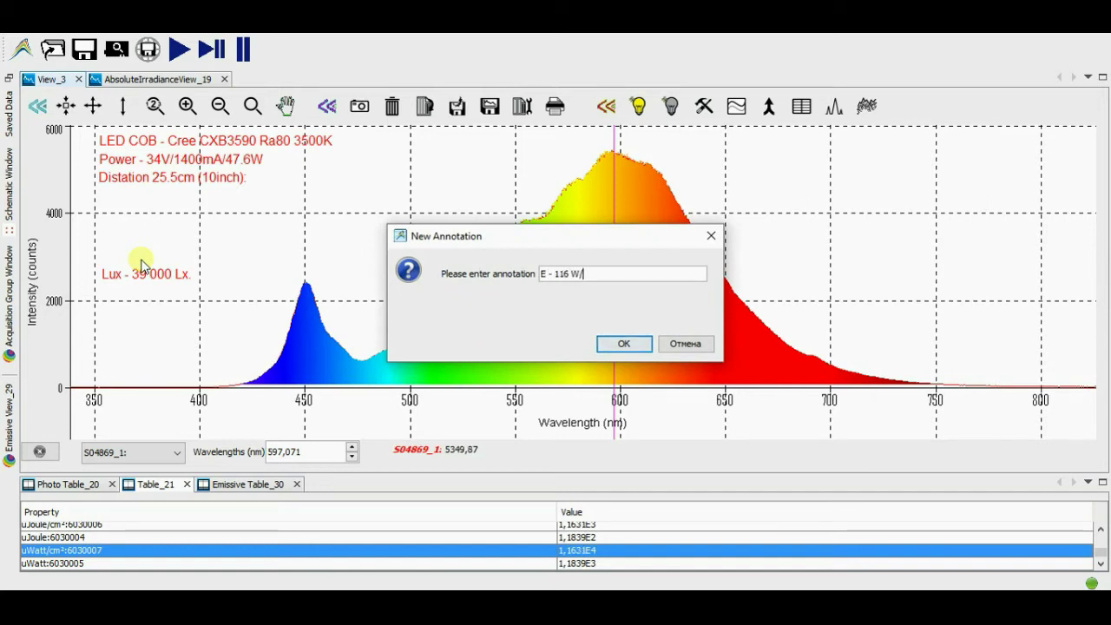
text(m2;)
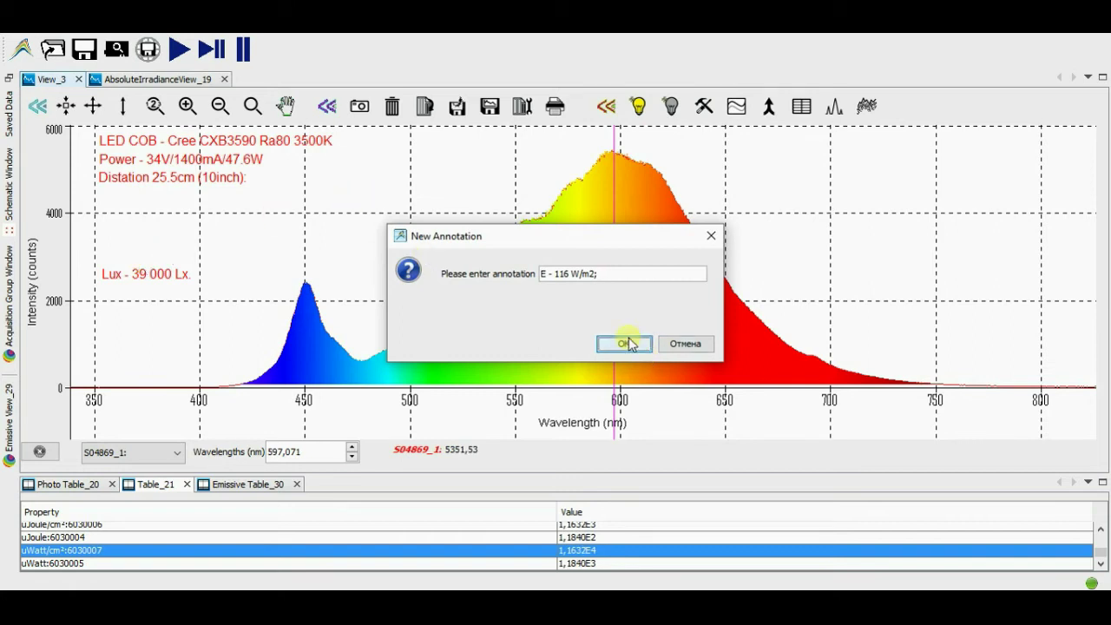
click(625, 344)
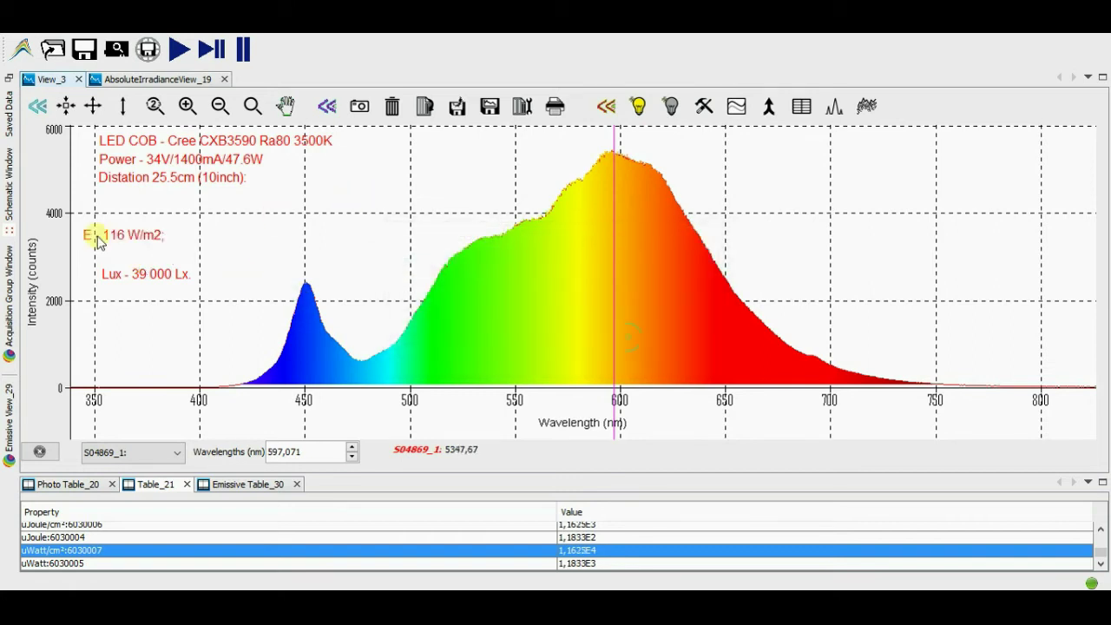
click(146, 259)
Read the PAR value and add a 'PPFD - 549 µMol/m2/sec;' note above the irradiance note.
scroll(125, 539, up, 5)
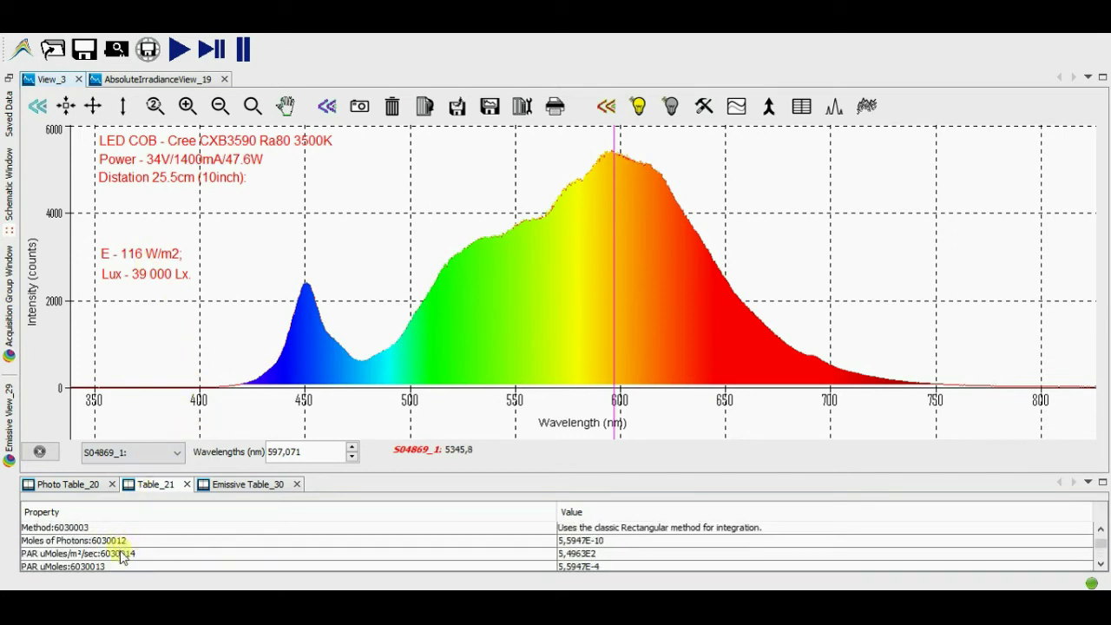
click(126, 553)
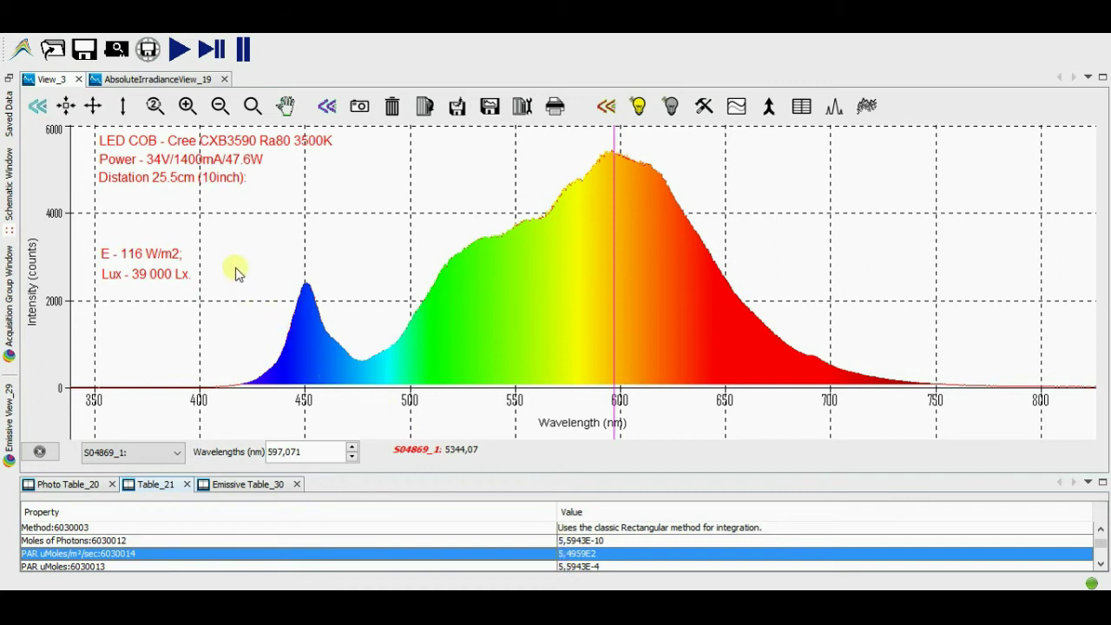
right_click(202, 244)
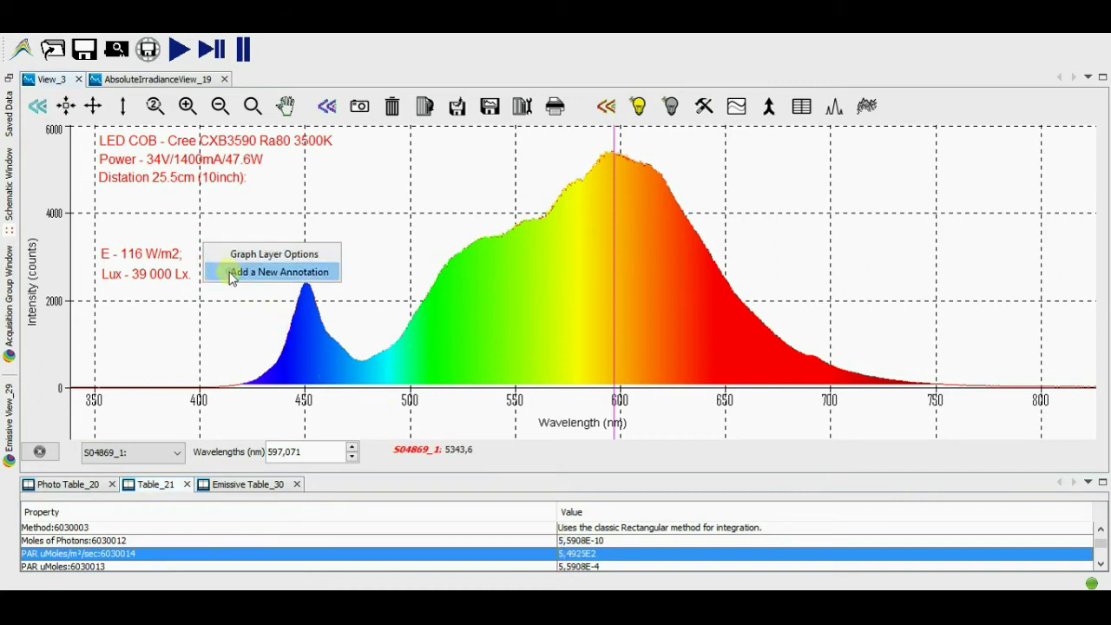
click(231, 271)
text(PPFD - 549)
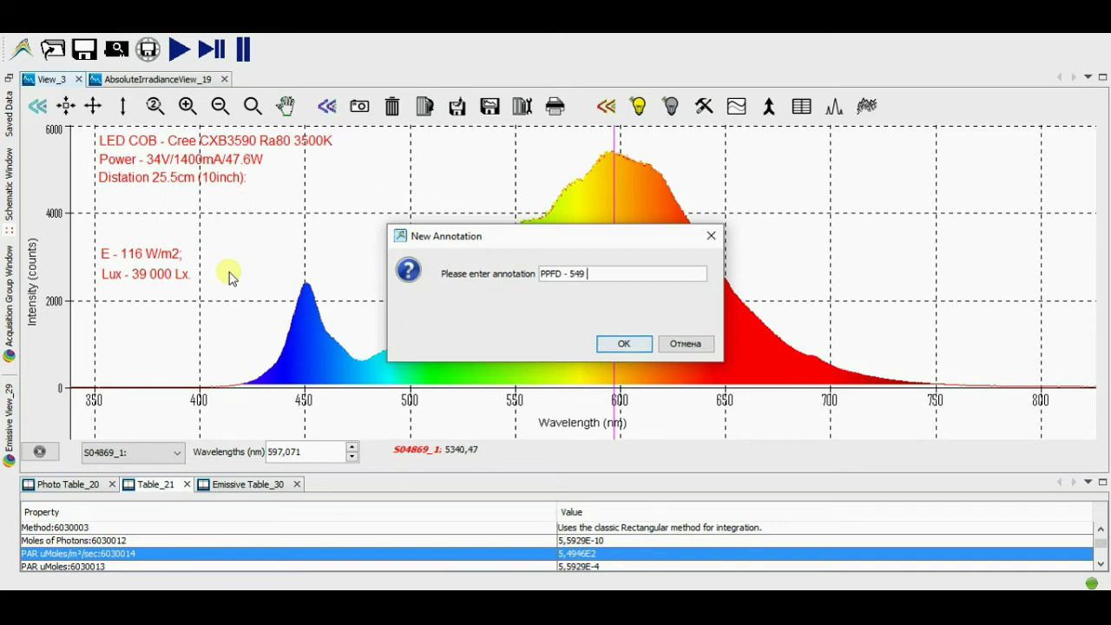
text( µMol/m2/sec;)
click(604, 345)
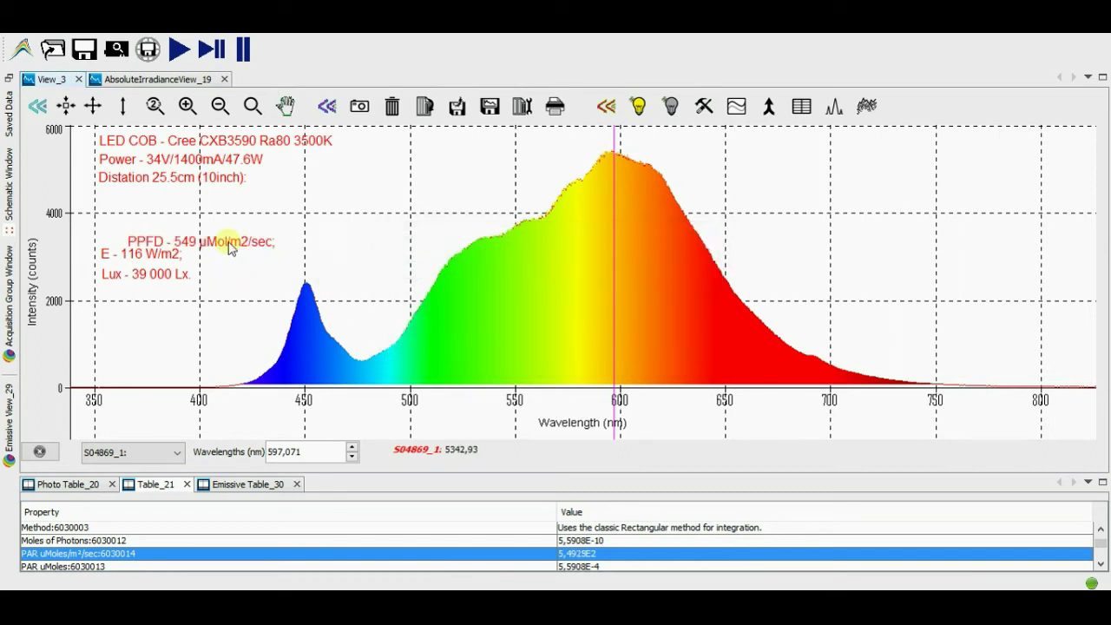
drag(223, 243, 177, 237)
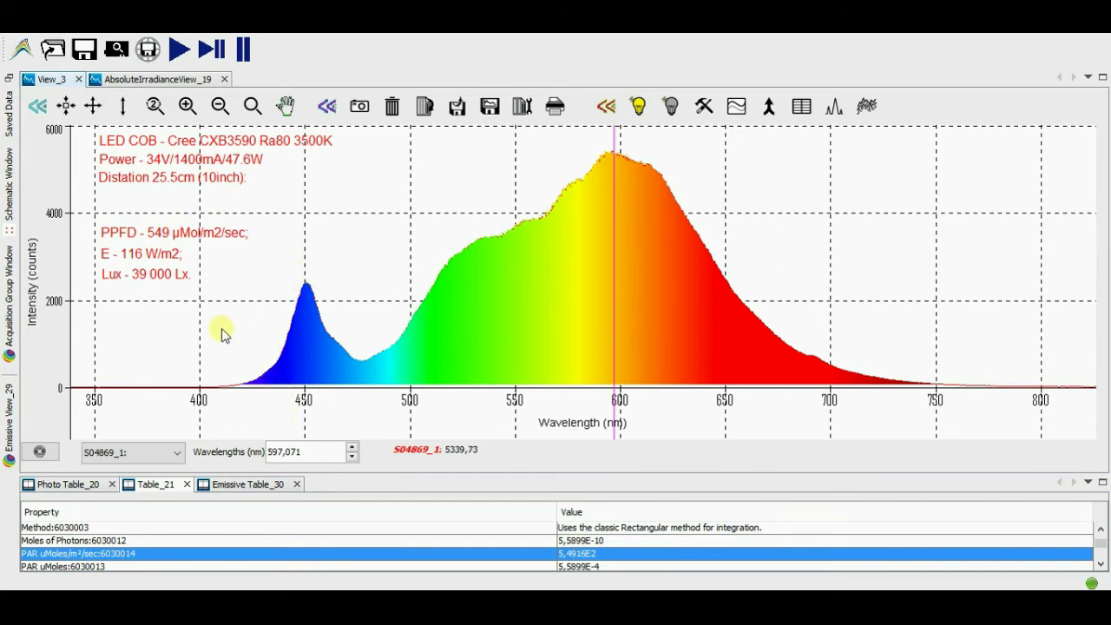
Check the CCT colour temperature and CRI Ra values in Emissive Table_30.
click(232, 486)
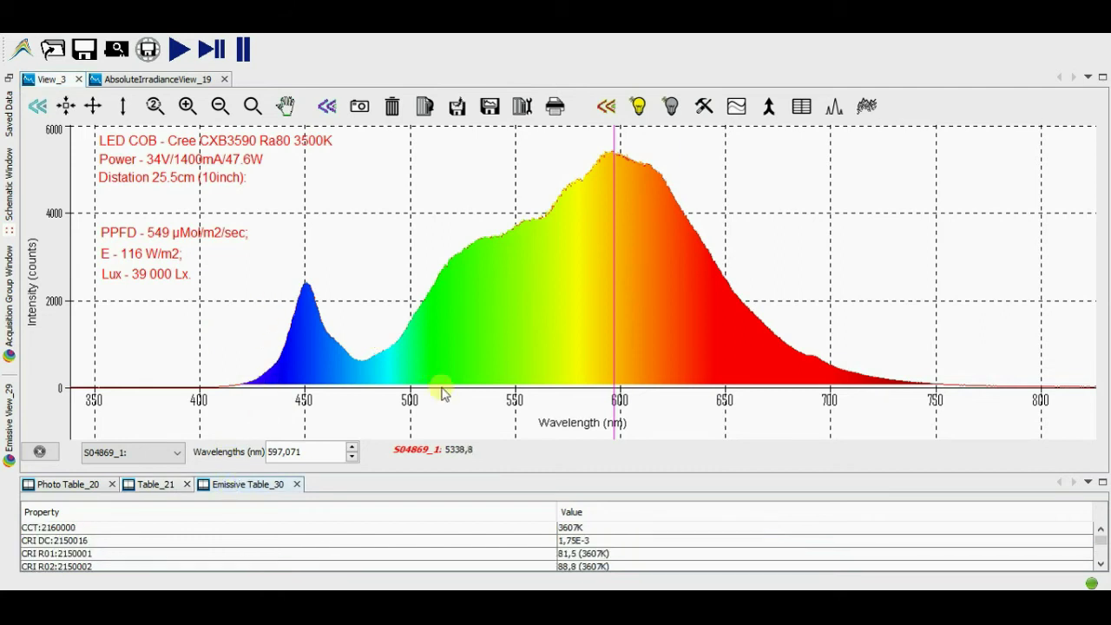
click(576, 528)
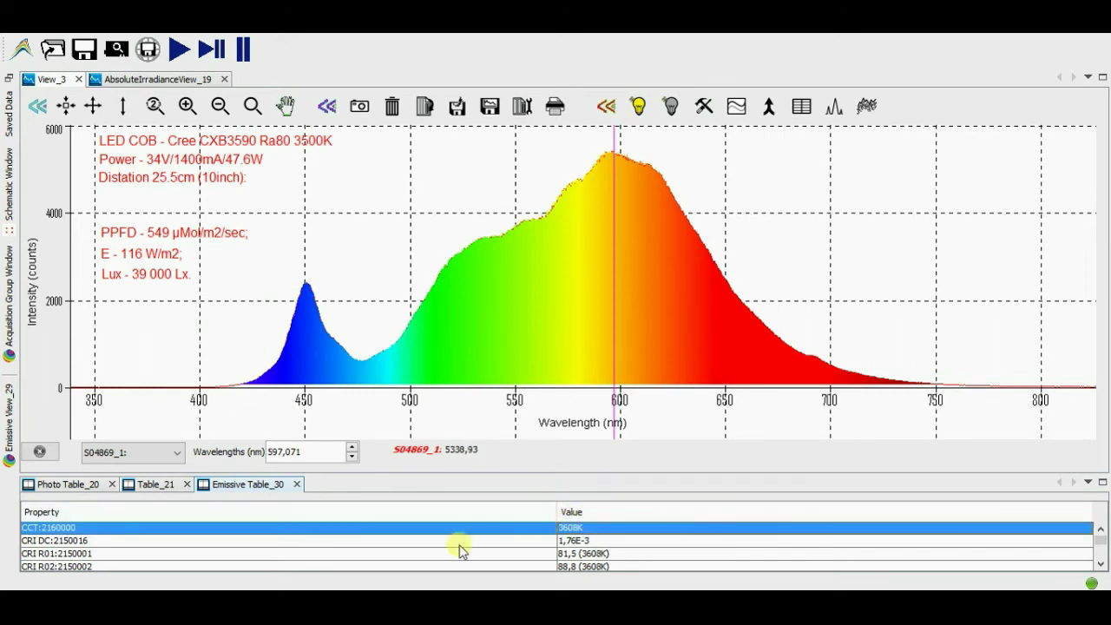
scroll(460, 551, down, 5)
click(419, 549)
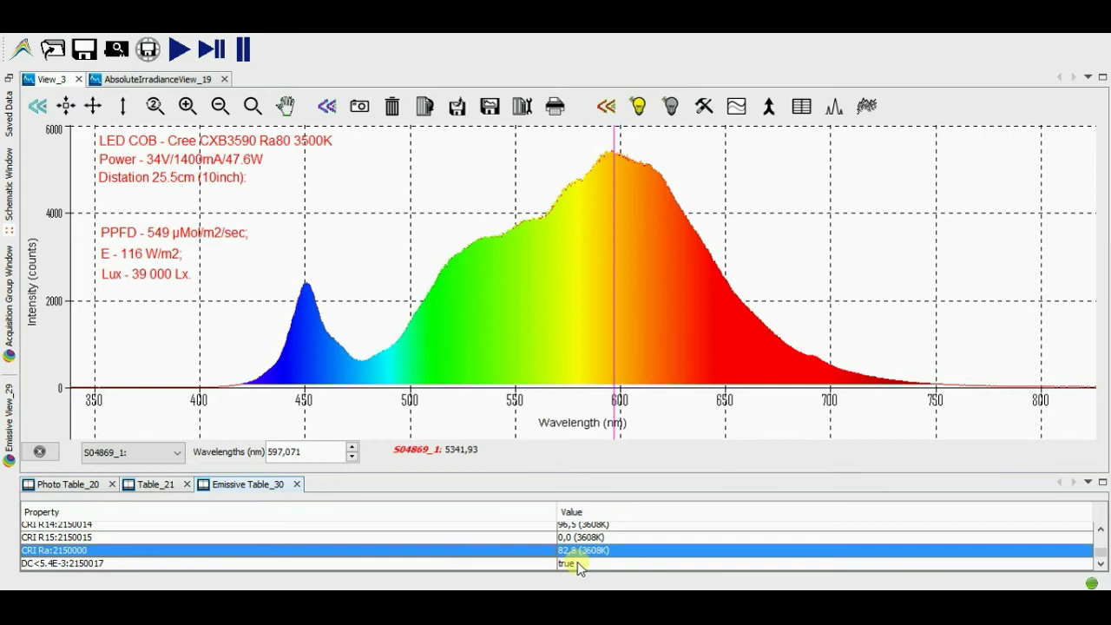
scroll(583, 540, up, 5)
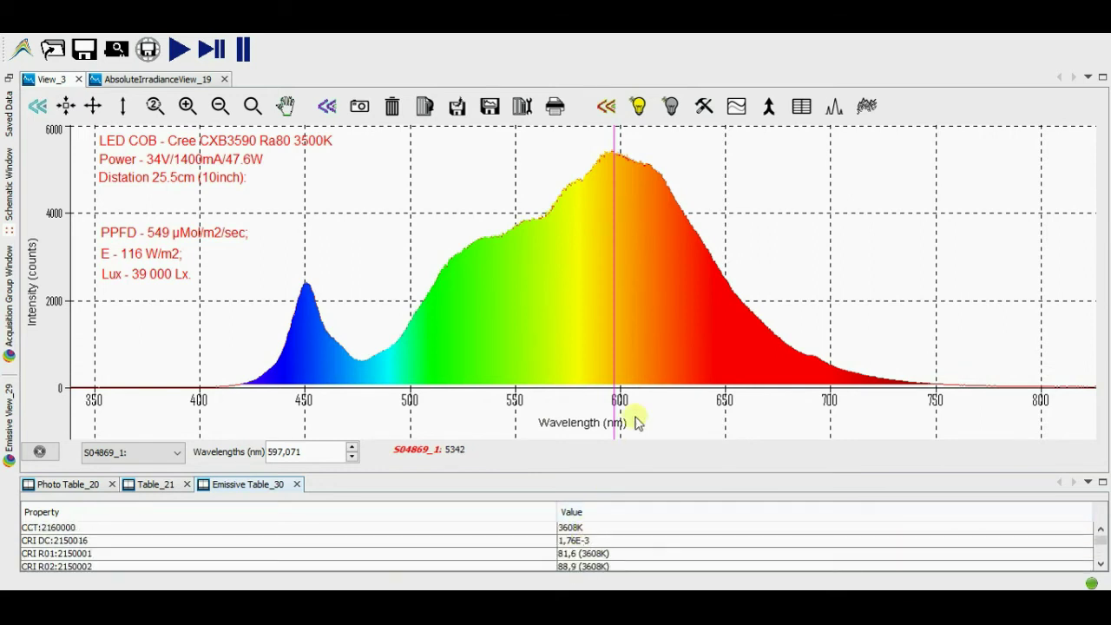
Read spectrum intensities at the 450 nm blue peak and the main peak near 613 nm.
click(612, 153)
click(611, 153)
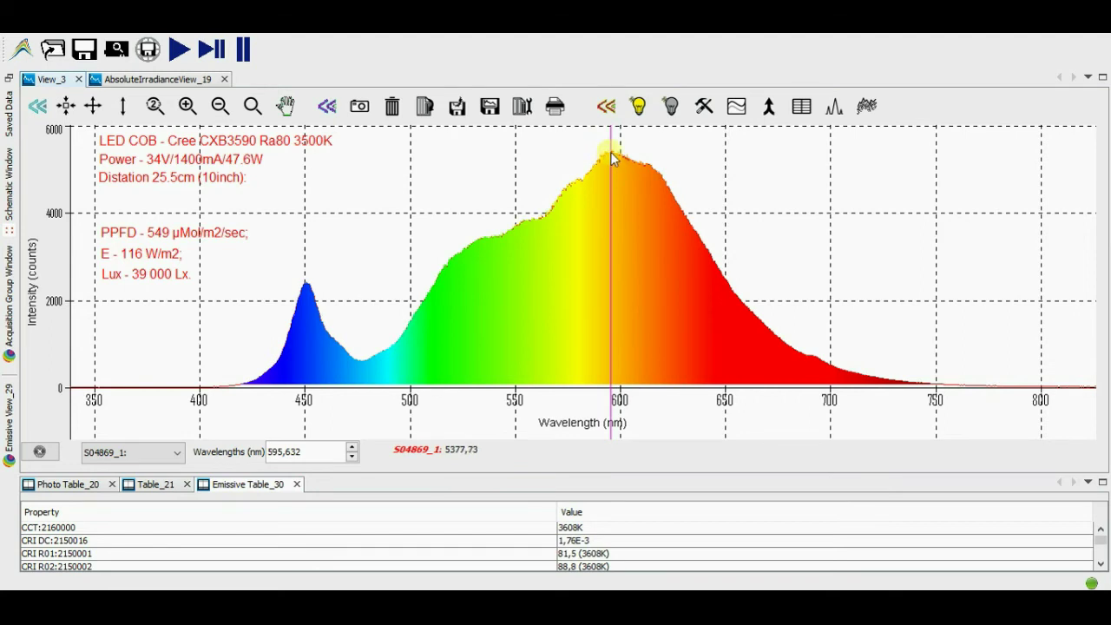
click(613, 152)
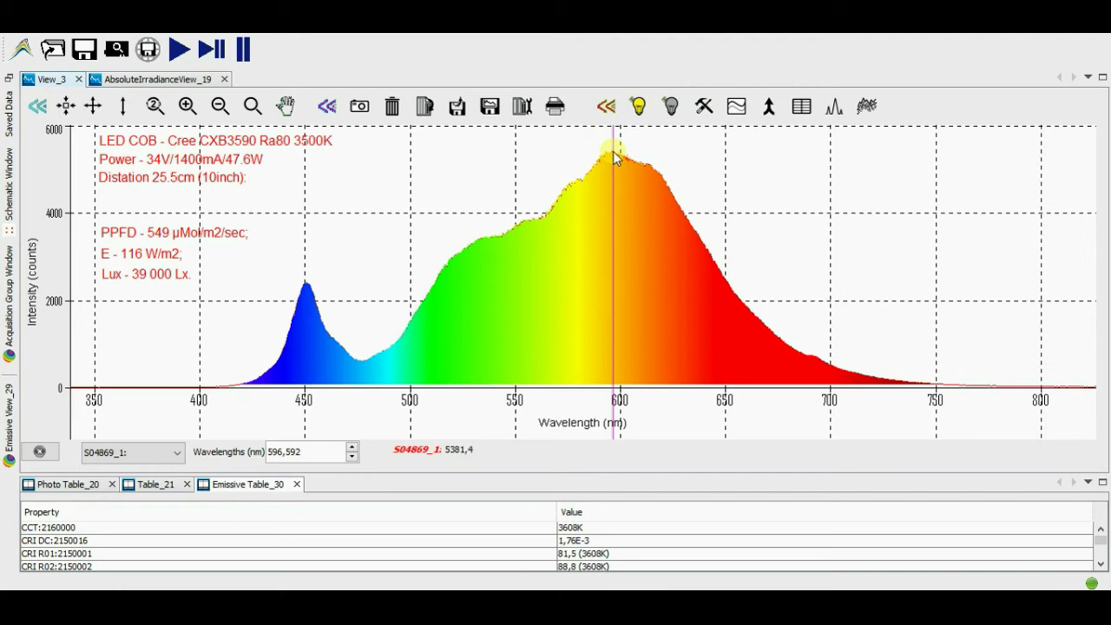
click(652, 169)
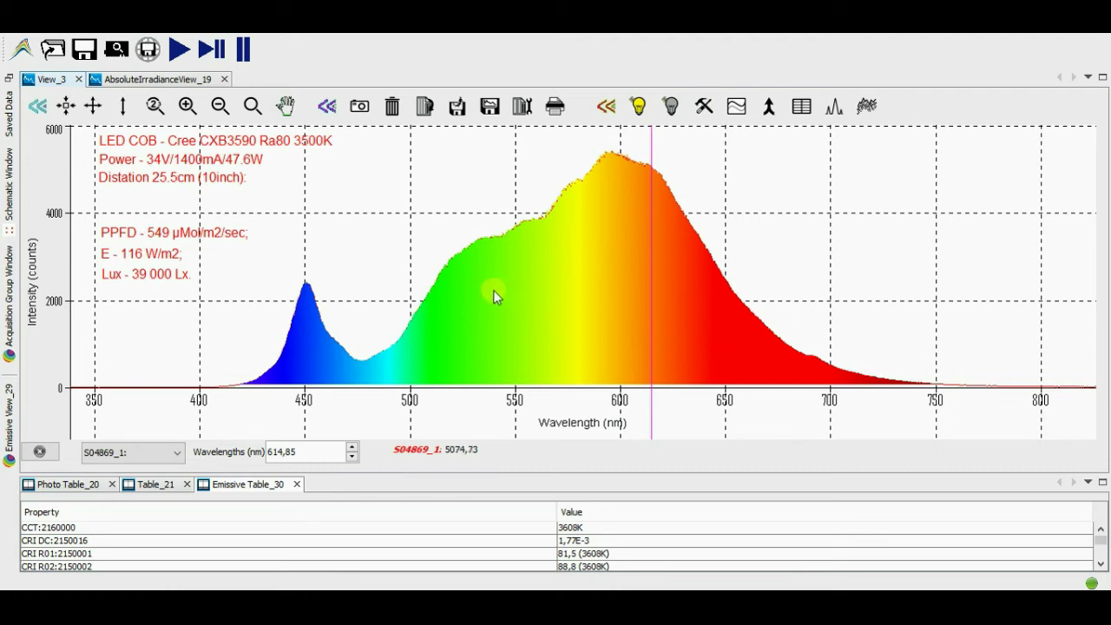
click(307, 289)
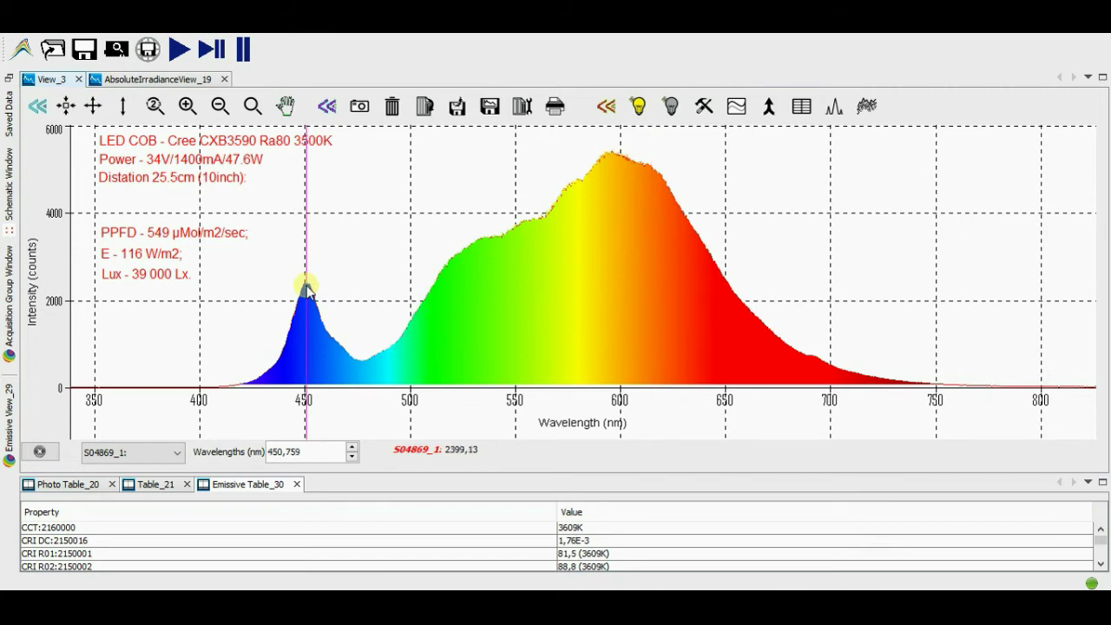
click(649, 173)
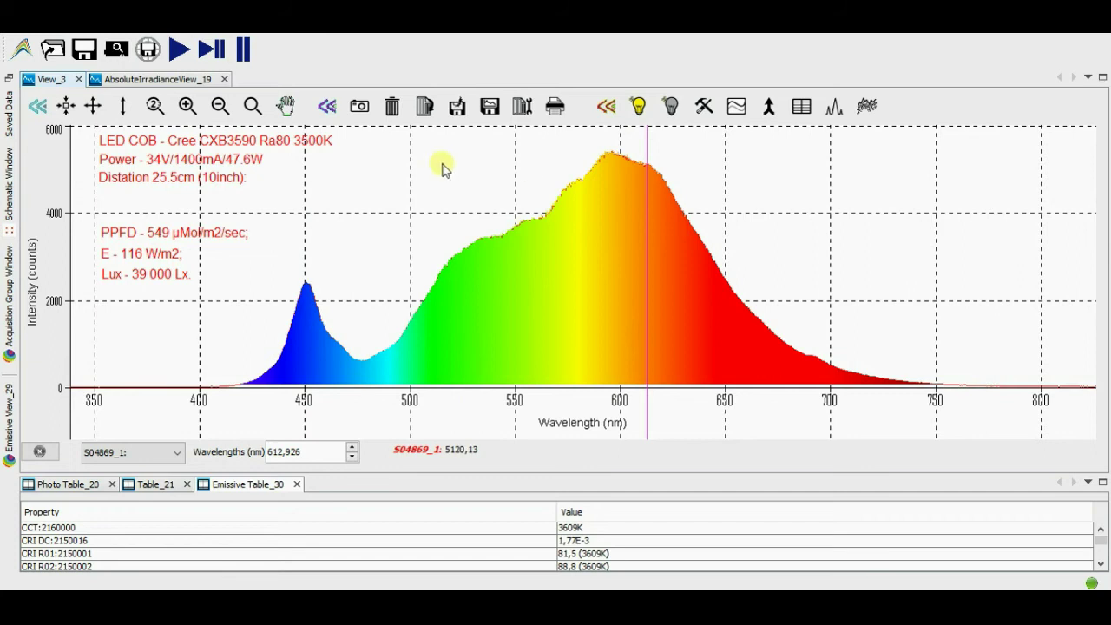
Start live acquisition to overlay the Cree CXB3070 spectrum.
click(361, 108)
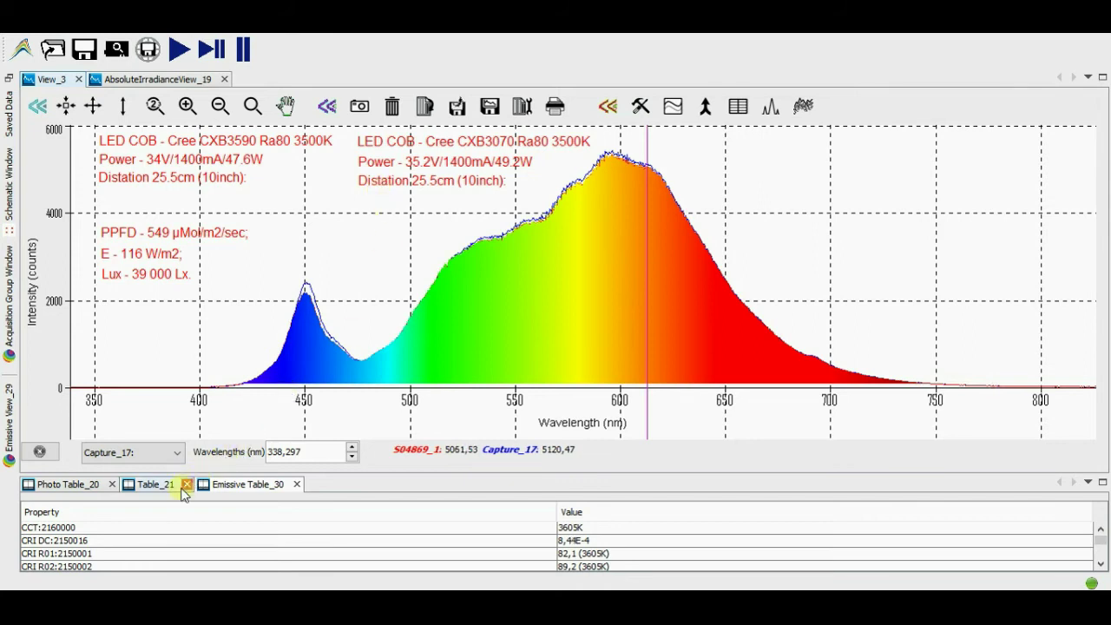
From Photo Table_20, add a 'Lux - 38500 Lx.' note beneath the CXB3070 description.
click(85, 492)
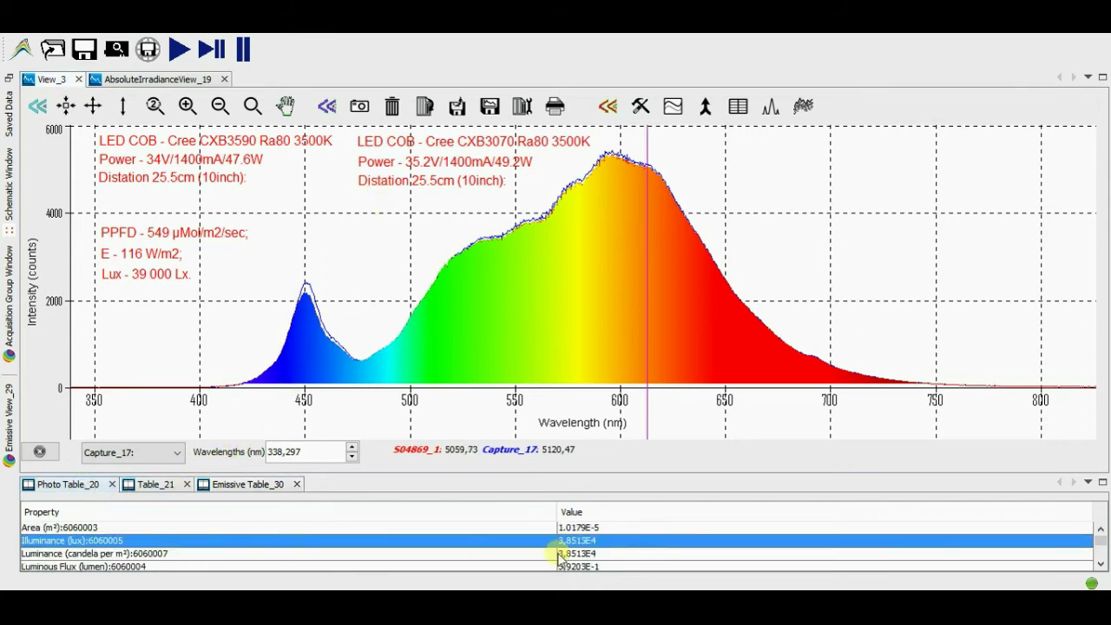
right_click(344, 271)
click(373, 297)
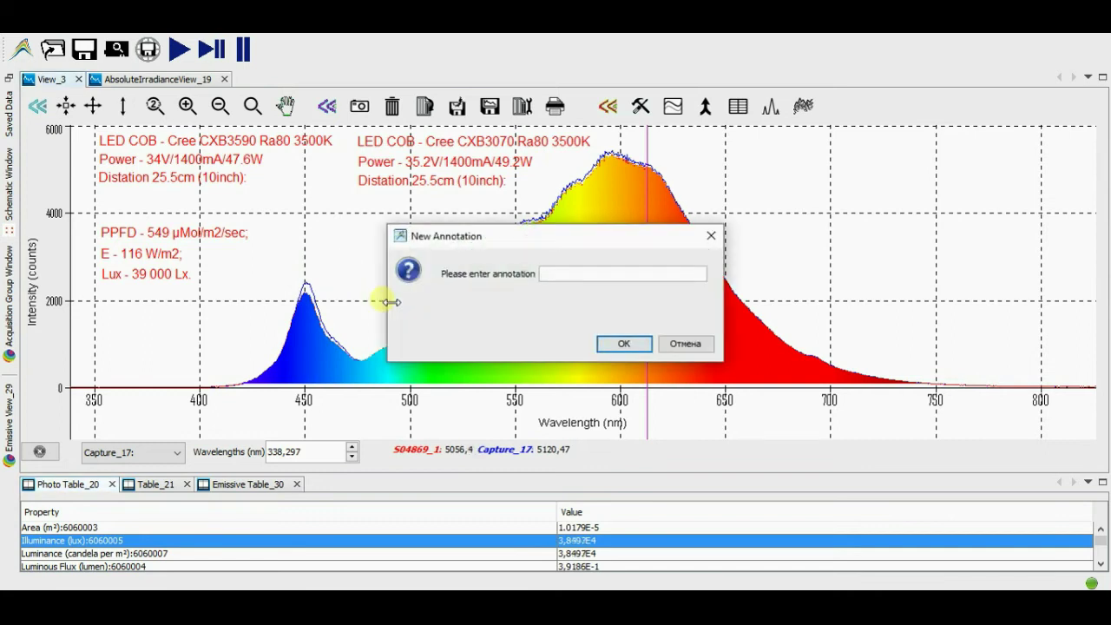
text(Lux - 38599 LX)
key(BackSpace)
text(x.)
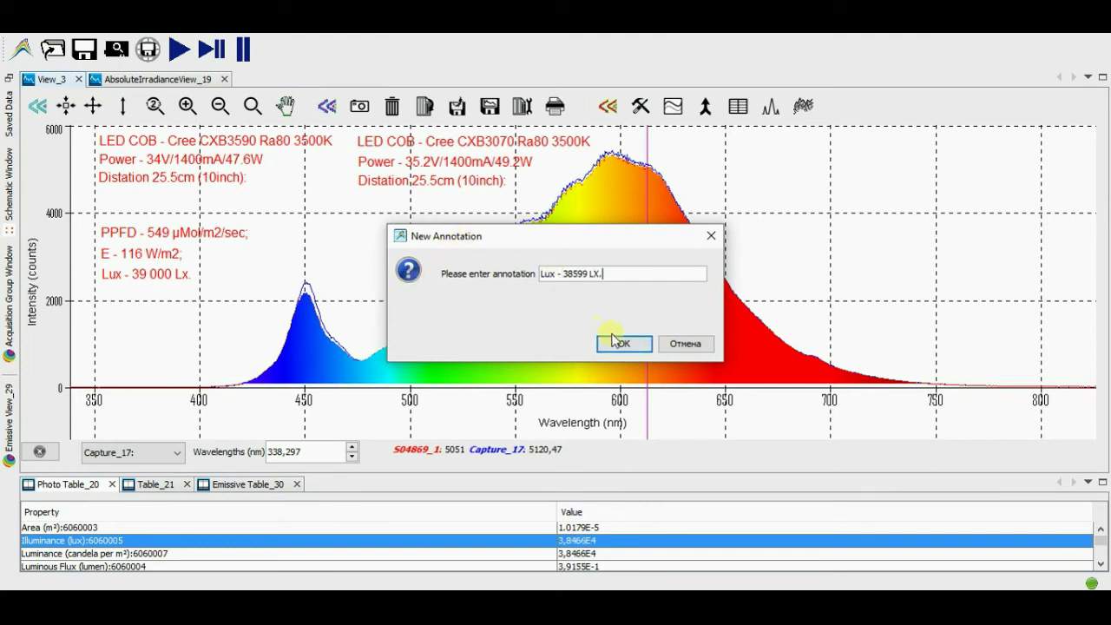
text(0)
key(BackSpace)
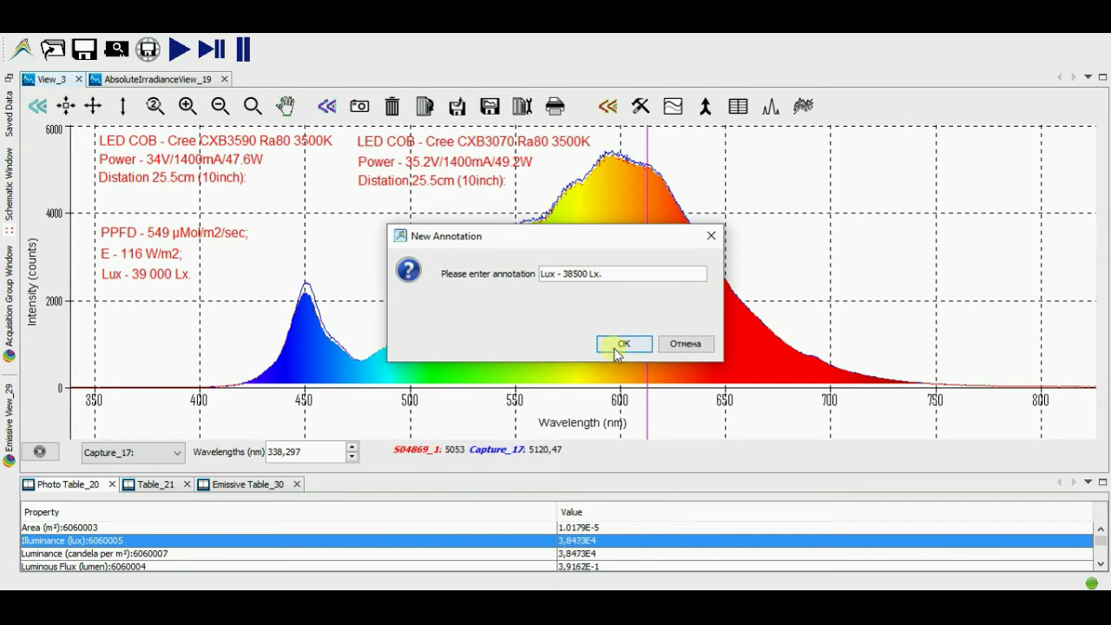
click(622, 344)
mouse_move(345, 273)
mouse_down()
mouse_move(392, 273)
mouse_move(413, 250)
mouse_move(408, 262)
mouse_up()
Read the Table_21 µW/cm² value and add an 'E - 114 W/m2;' note.
click(143, 485)
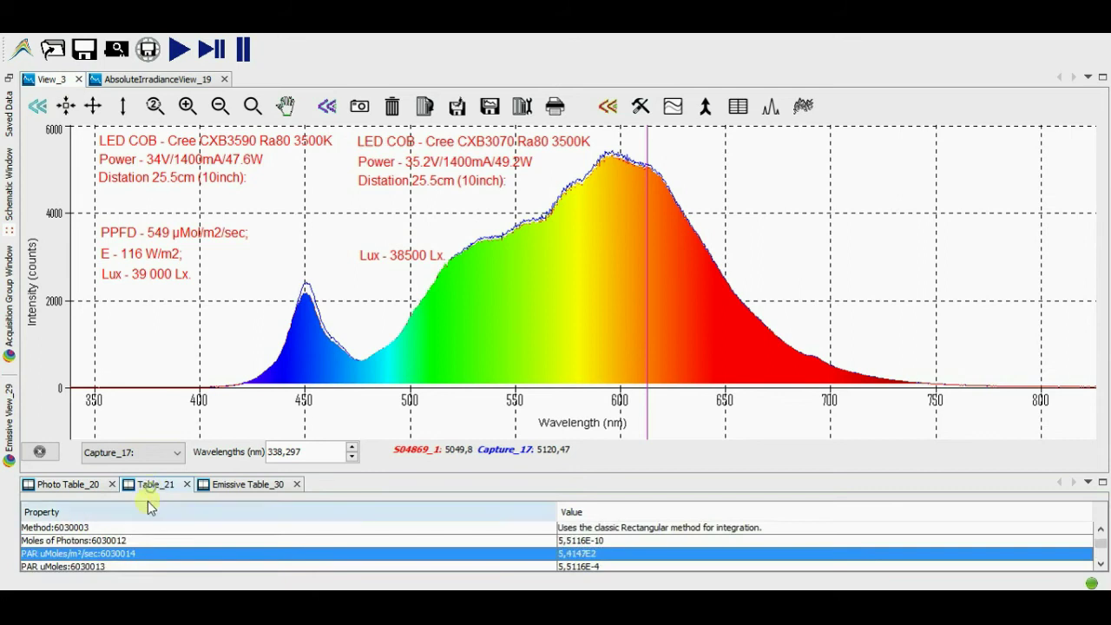
scroll(122, 547, down, 5)
click(120, 549)
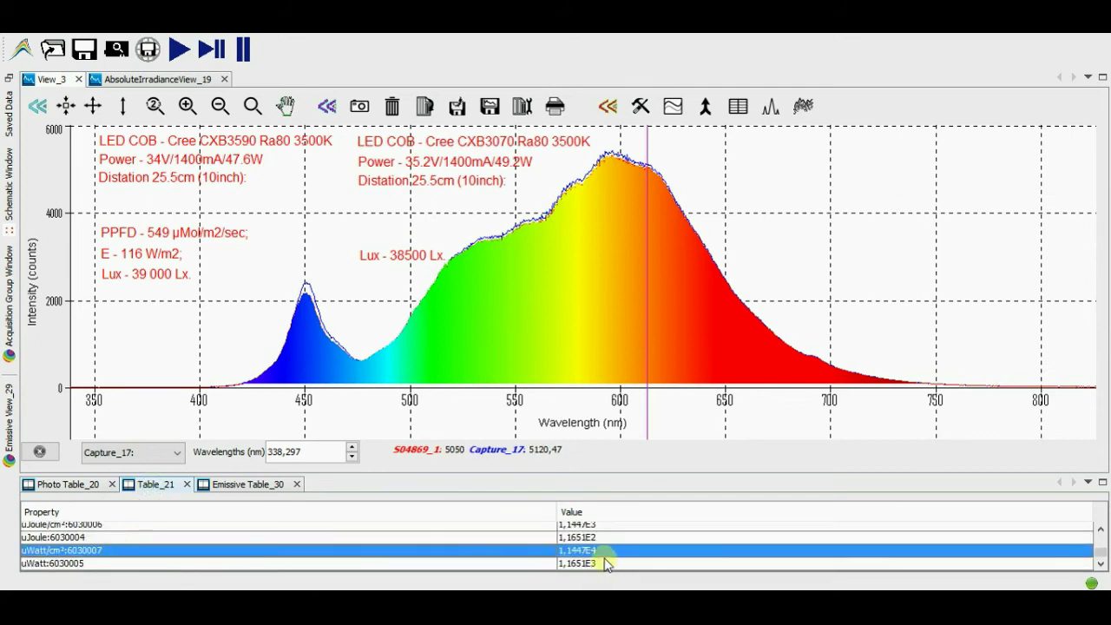
right_click(415, 217)
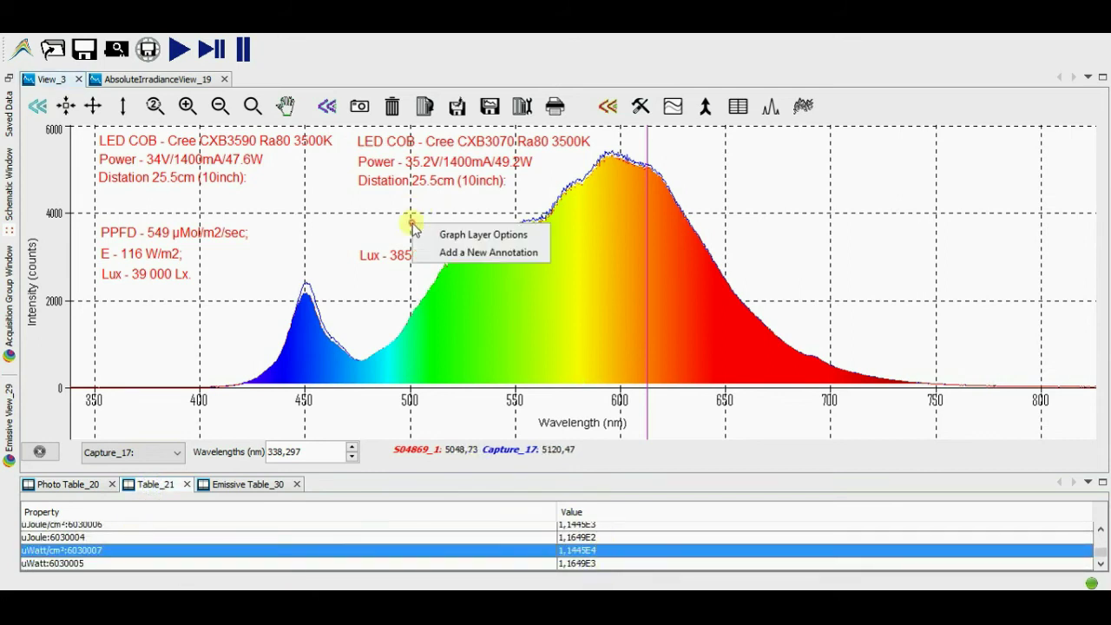
click(447, 252)
text(E -)
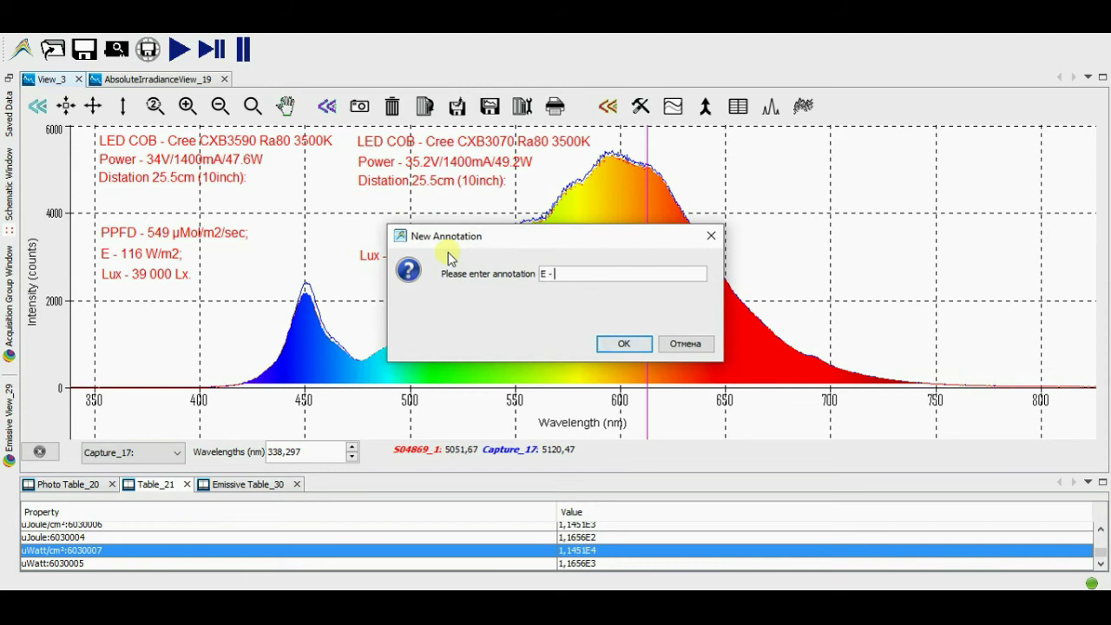
text( 114 W/m2;)
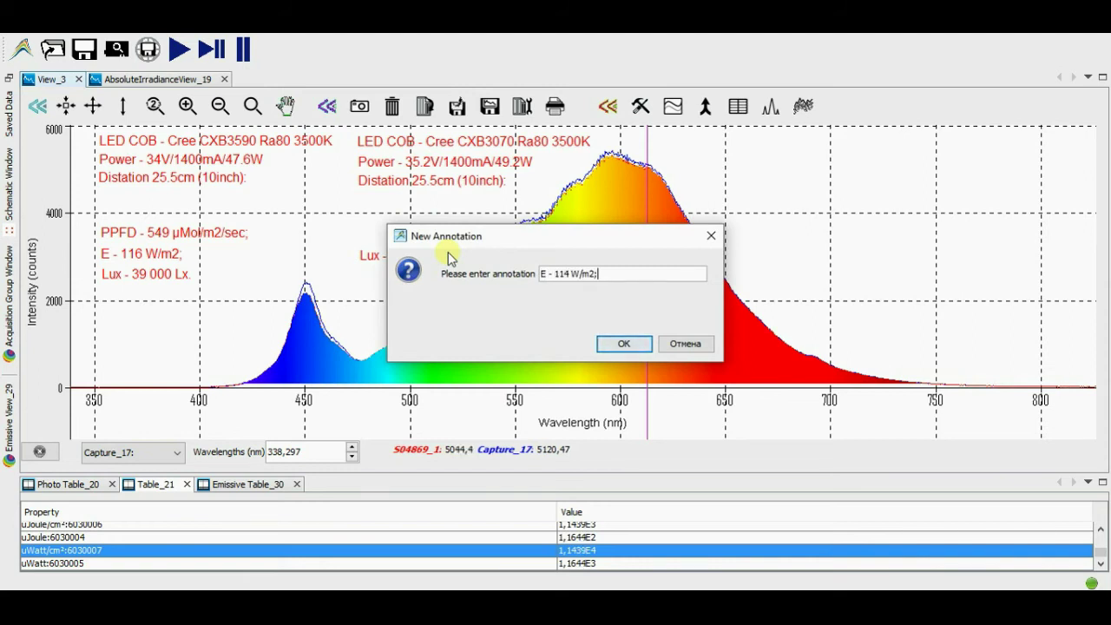
click(622, 344)
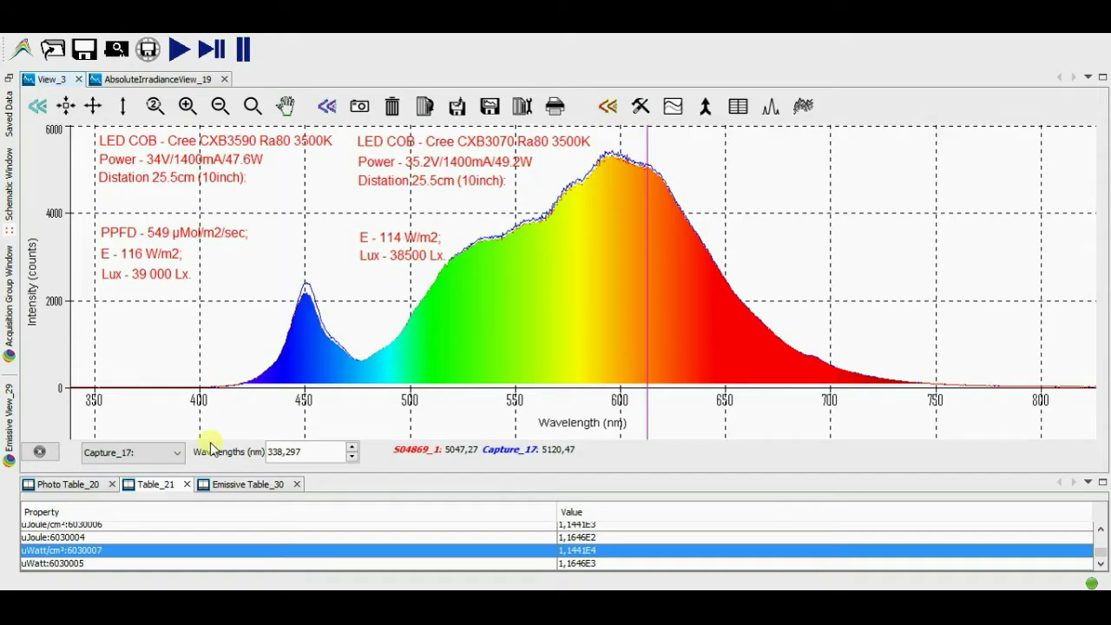
Read the PAR value and add 'PPFD - 540 µMol/m2/sec' just above the irradiance line.
click(120, 553)
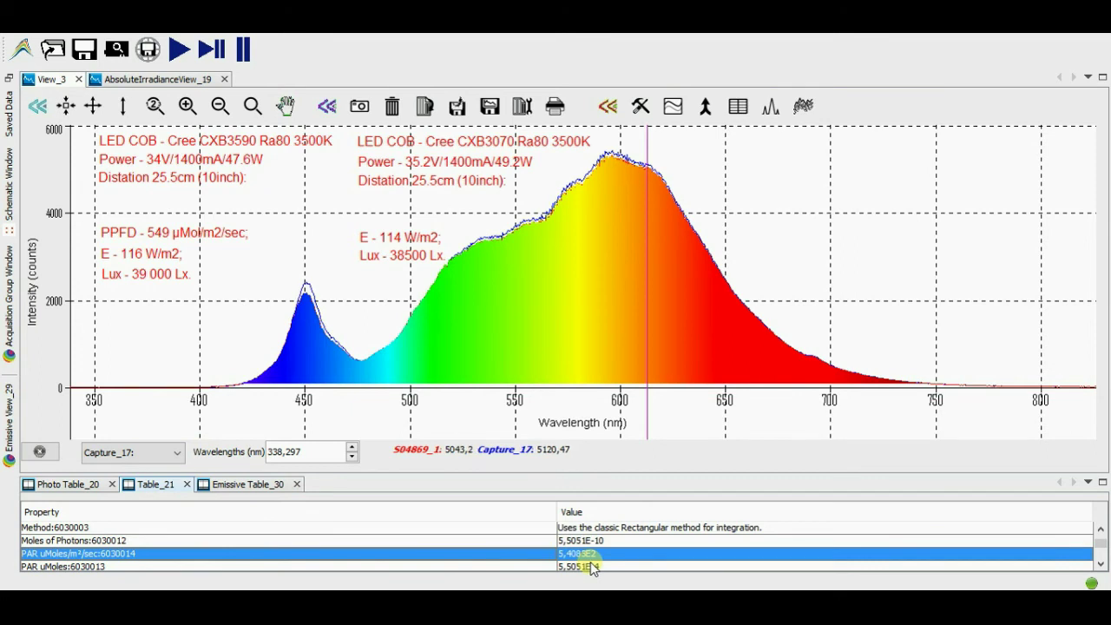
right_click(434, 211)
click(459, 239)
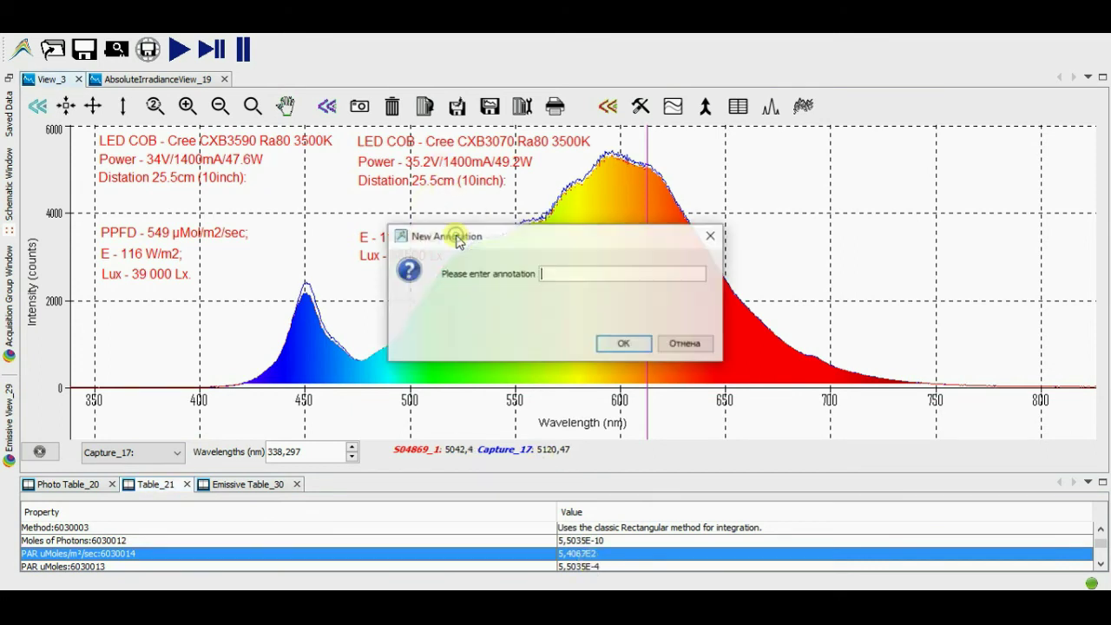
text(PPFD )
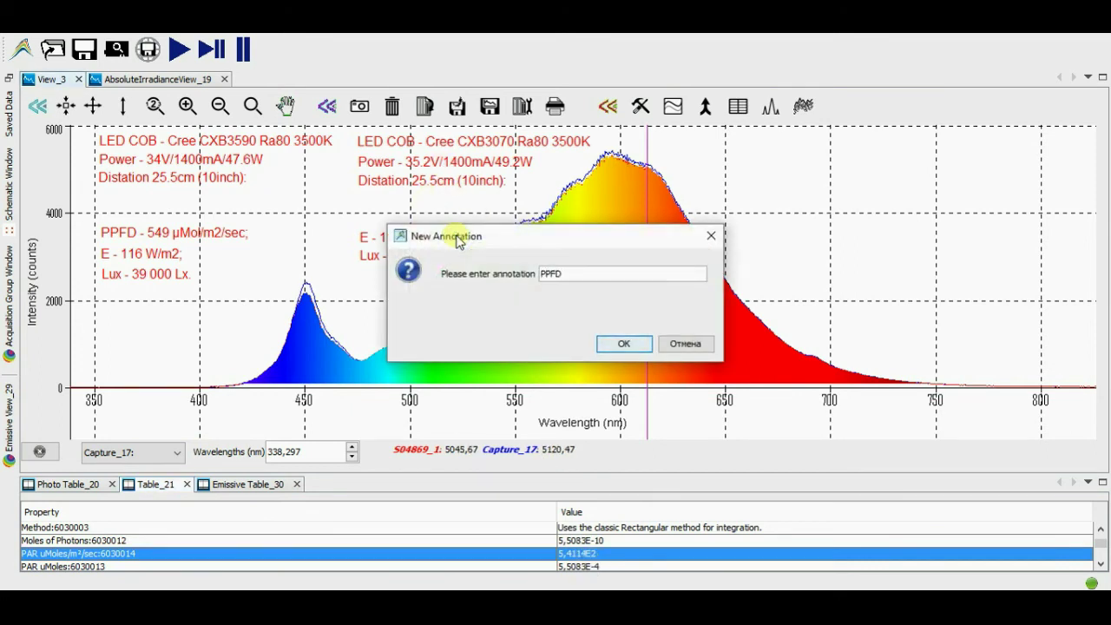
text(- 540 µMol/m2/sec;)
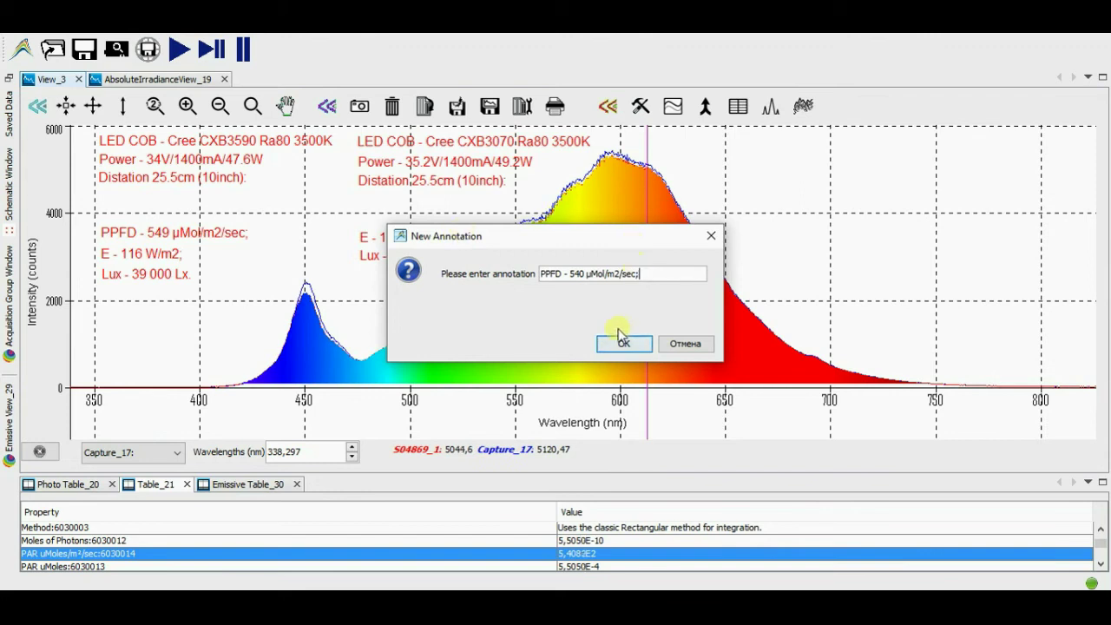
click(623, 344)
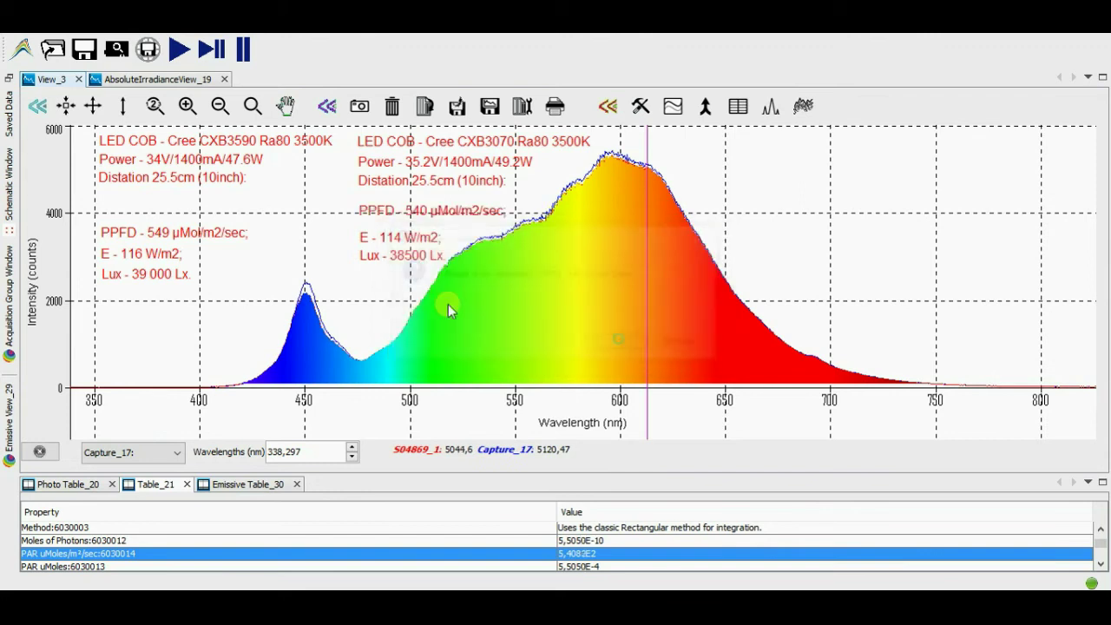
drag(450, 204, 451, 215)
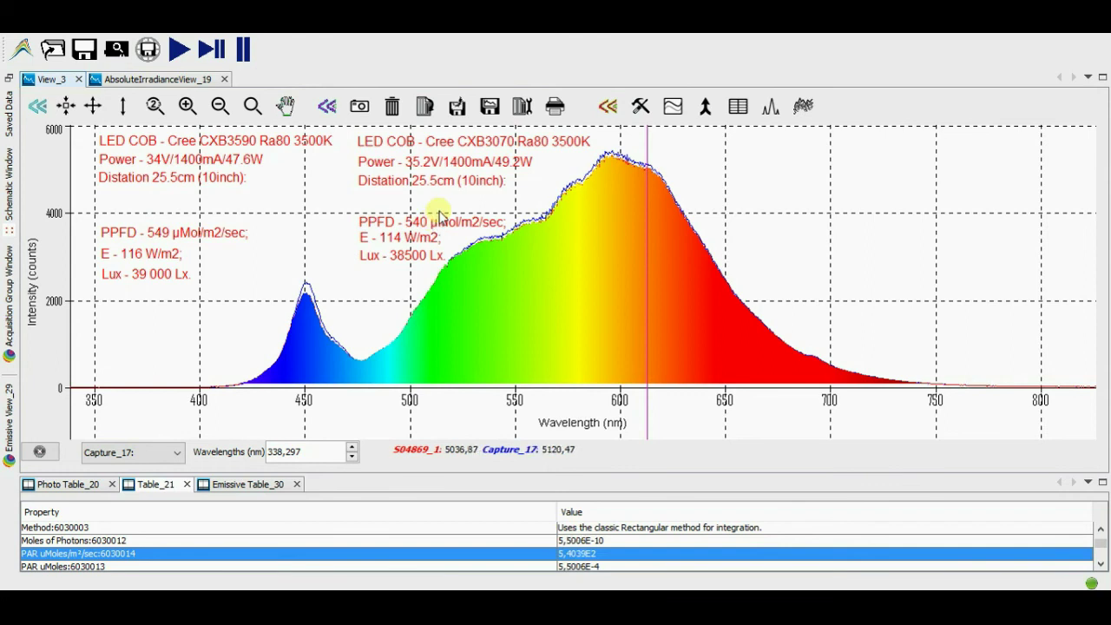
Check the CXB3070 CRI Ra and CCT values in Emissive Table_30 (CCT 3610K, R01 82,0).
click(246, 488)
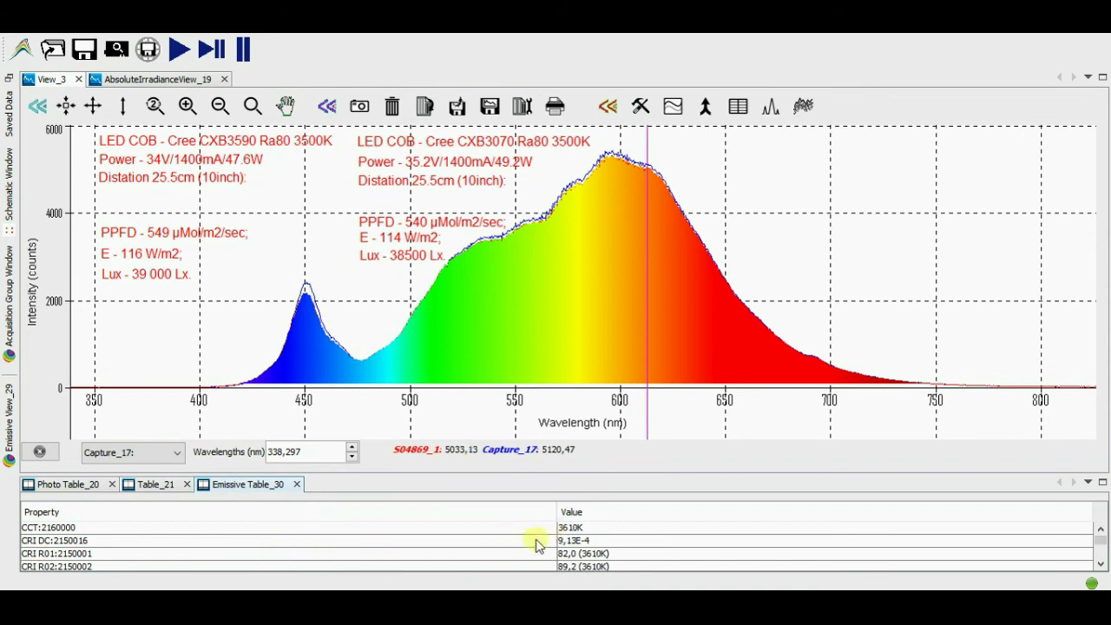
scroll(533, 543, down, 6)
click(495, 552)
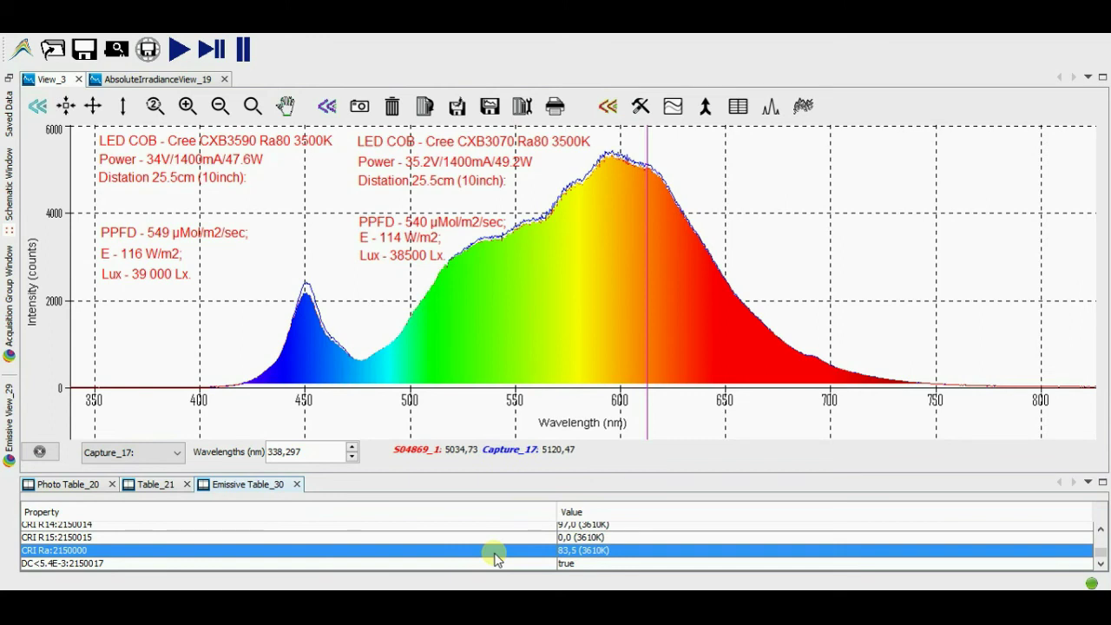
scroll(494, 555, up, 6)
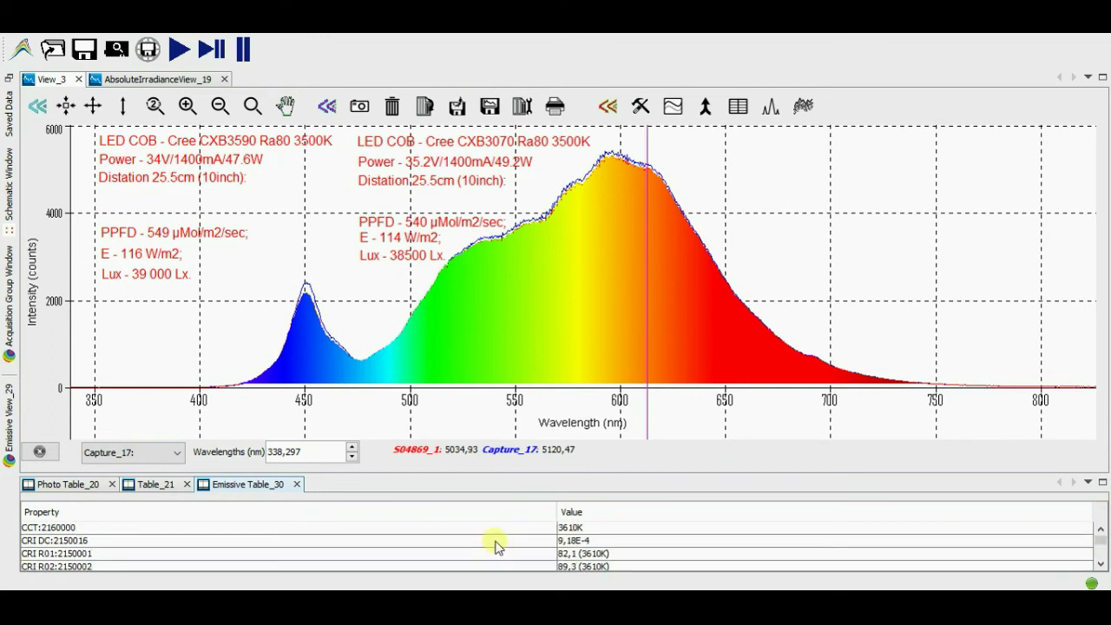
click(512, 530)
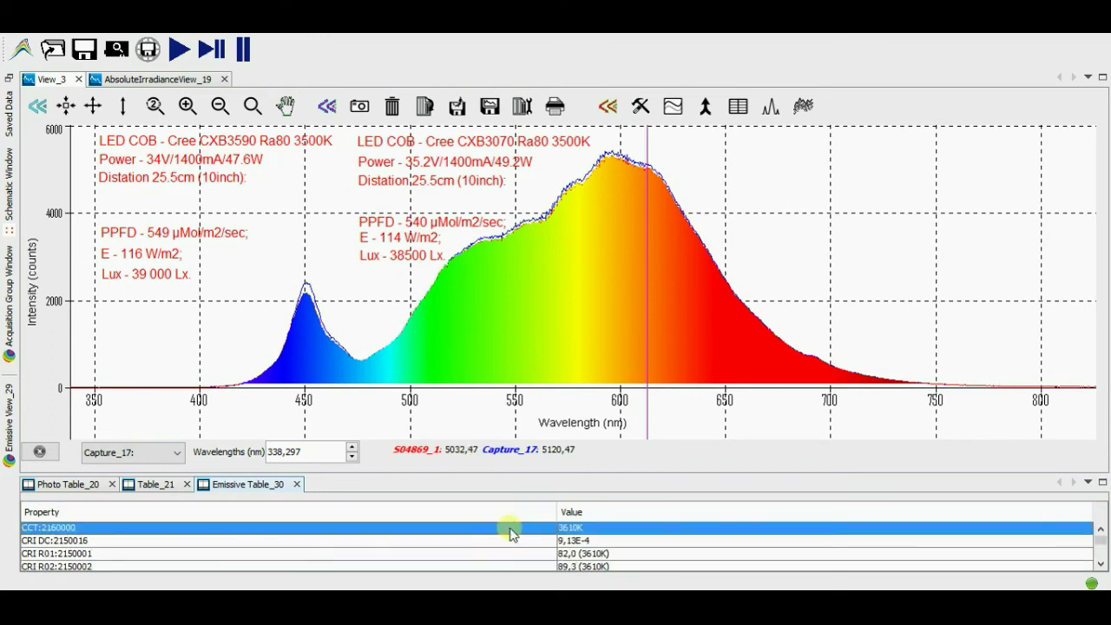